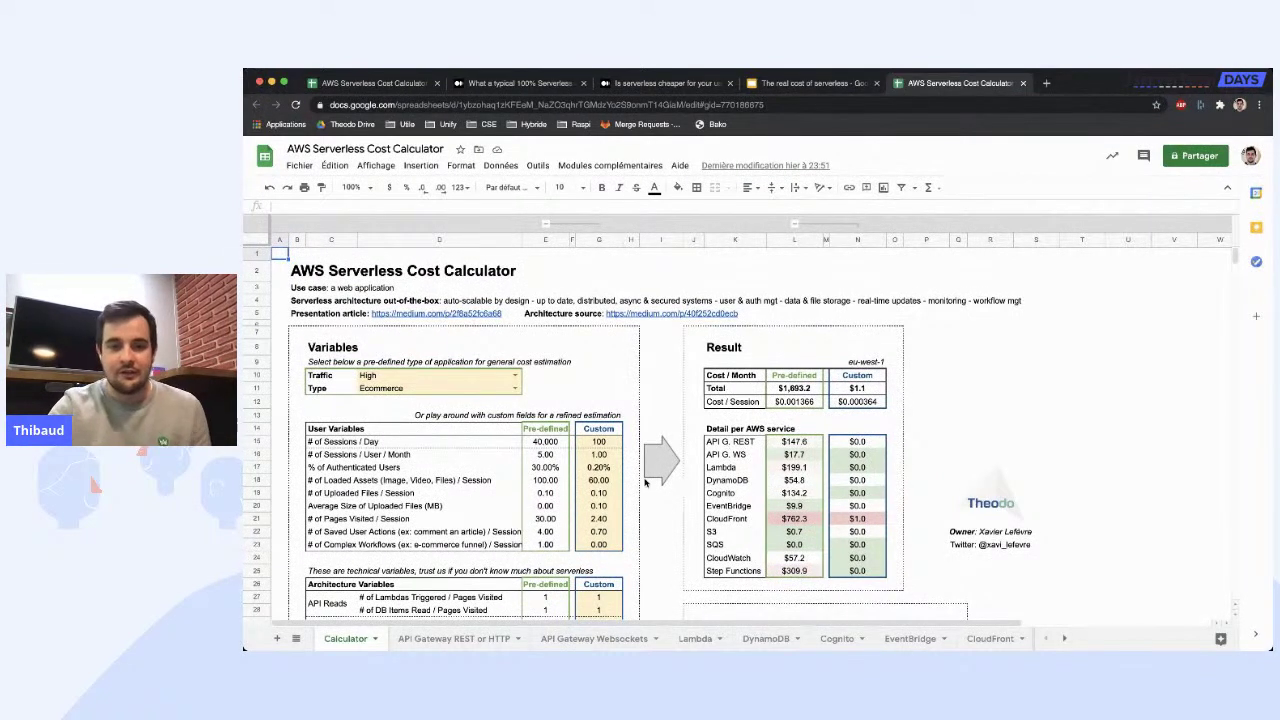
Step: Examine the user variables on the Calculator sheet, highlighting the sessions per day row and the block of rows beneath it
{"action": "scroll", "coordinate": [645, 483], "scroll_direction": "down", "scroll_amount": 1}
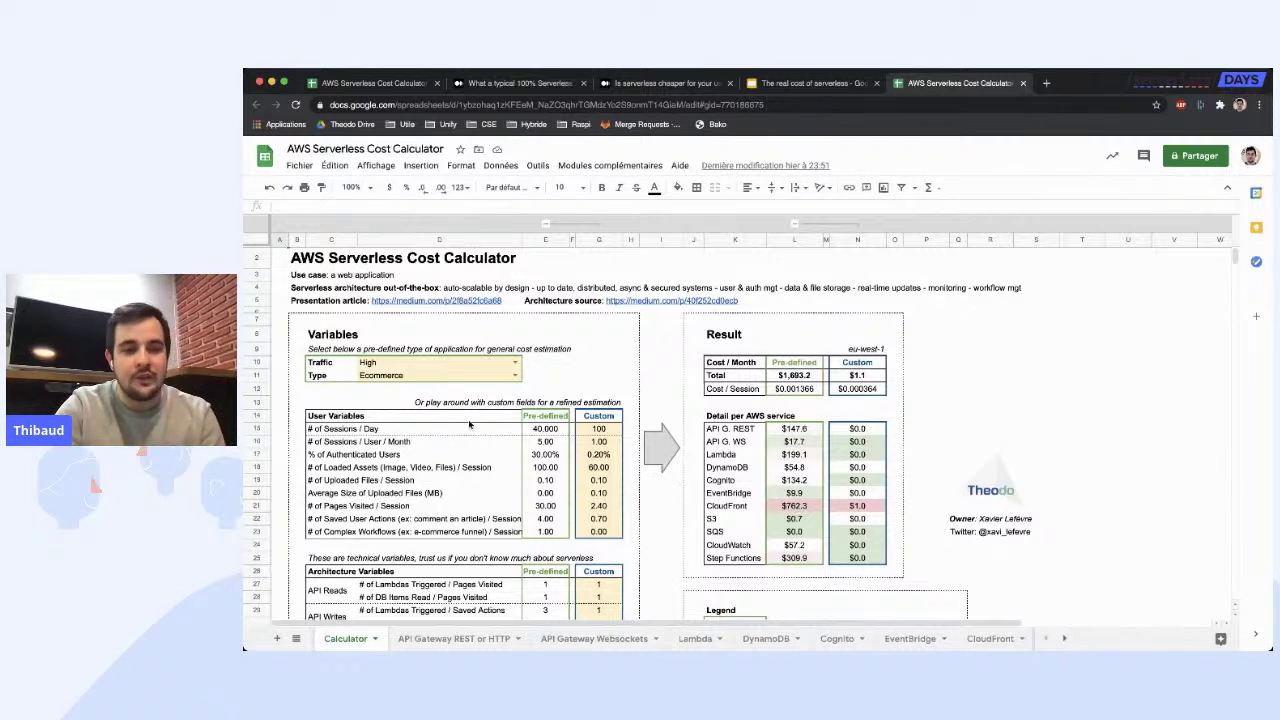
{"action": "left_click_drag", "start_coordinate": [338, 432], "coordinate": [598, 432]}
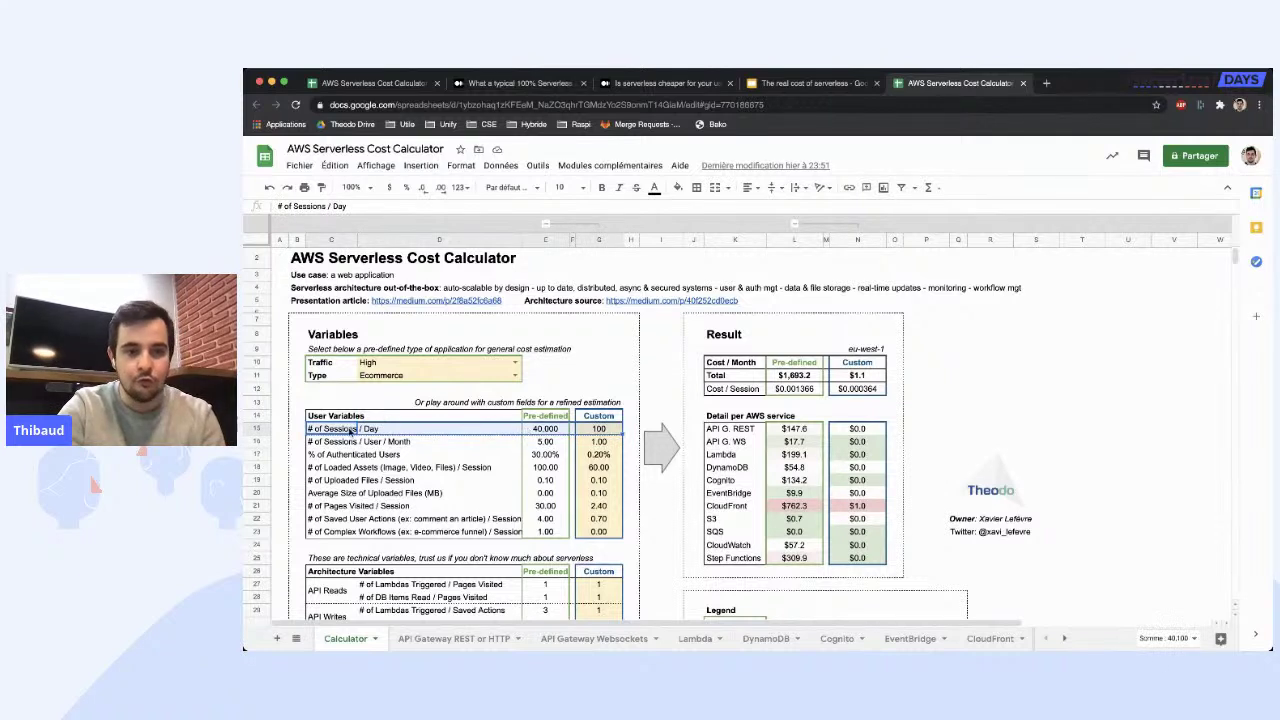
{"action": "left_click", "coordinate": [1114, 419]}
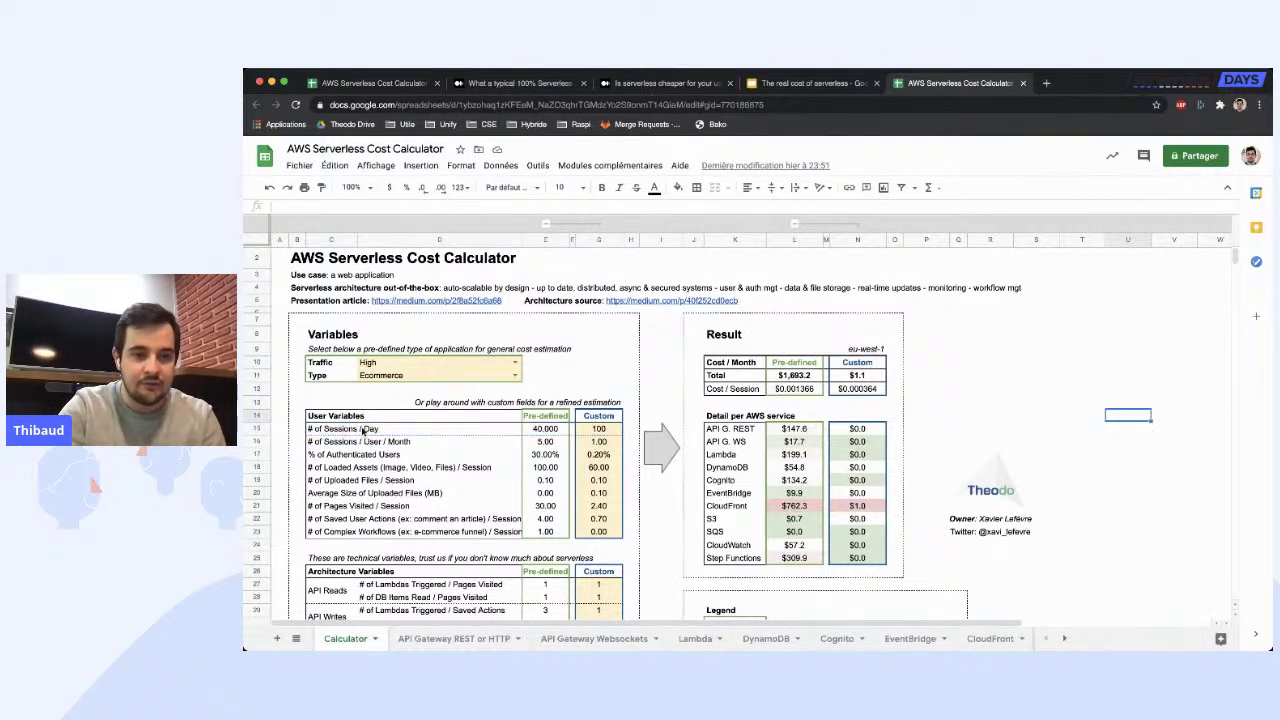
{"action": "left_click_drag", "start_coordinate": [328, 444], "coordinate": [607, 530]}
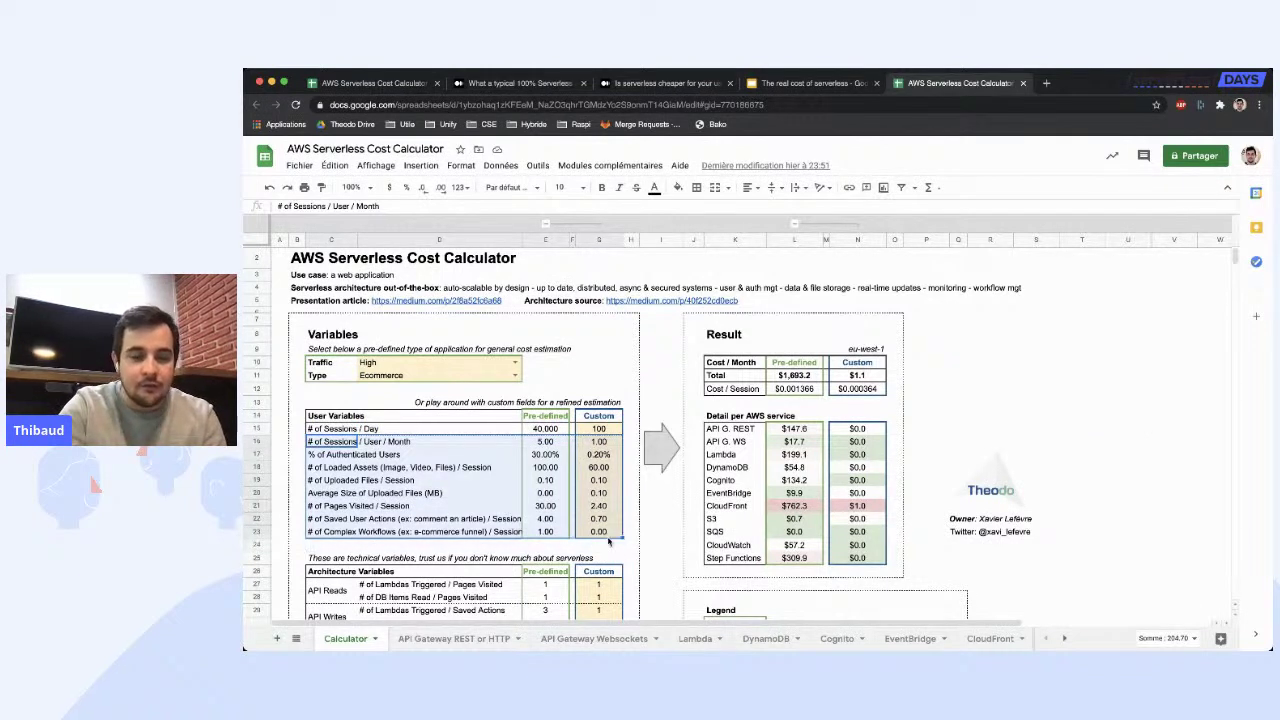
{"action": "left_click", "coordinate": [1023, 434]}
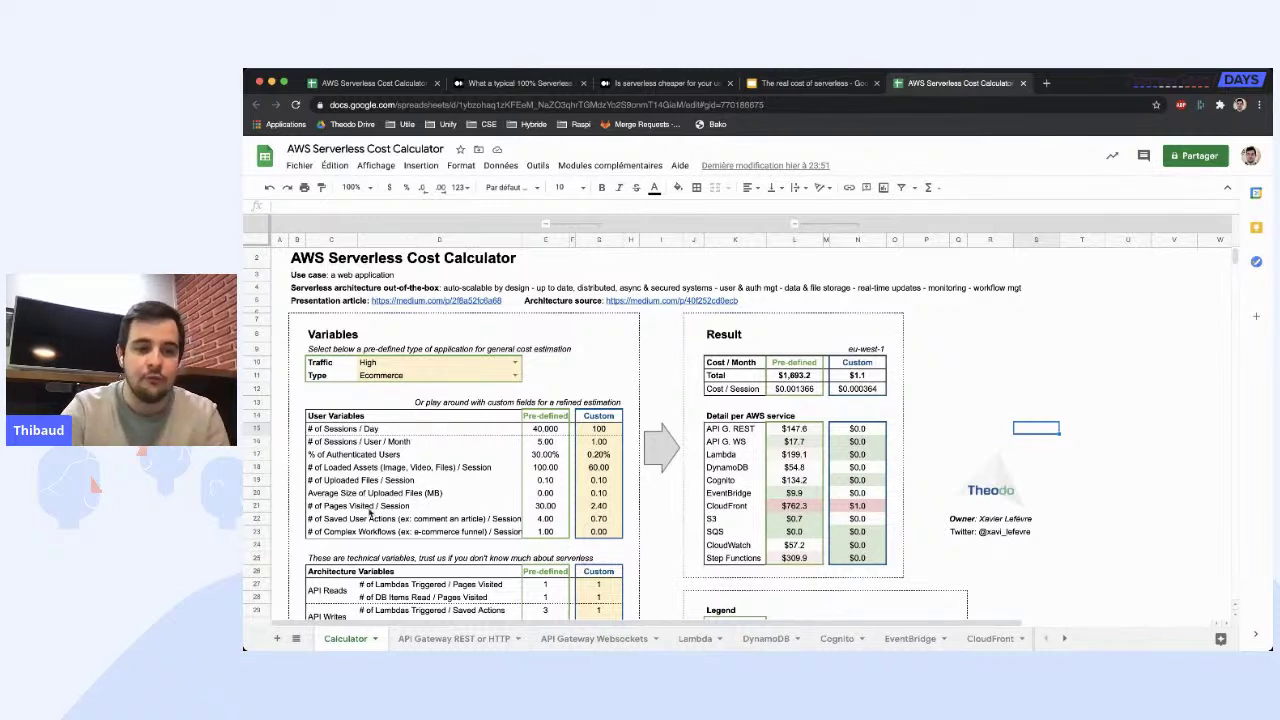
Step: Check the available application types without changing the selection, and review the architecture variables on the Calculator sheet
{"action": "left_click", "coordinate": [516, 375]}
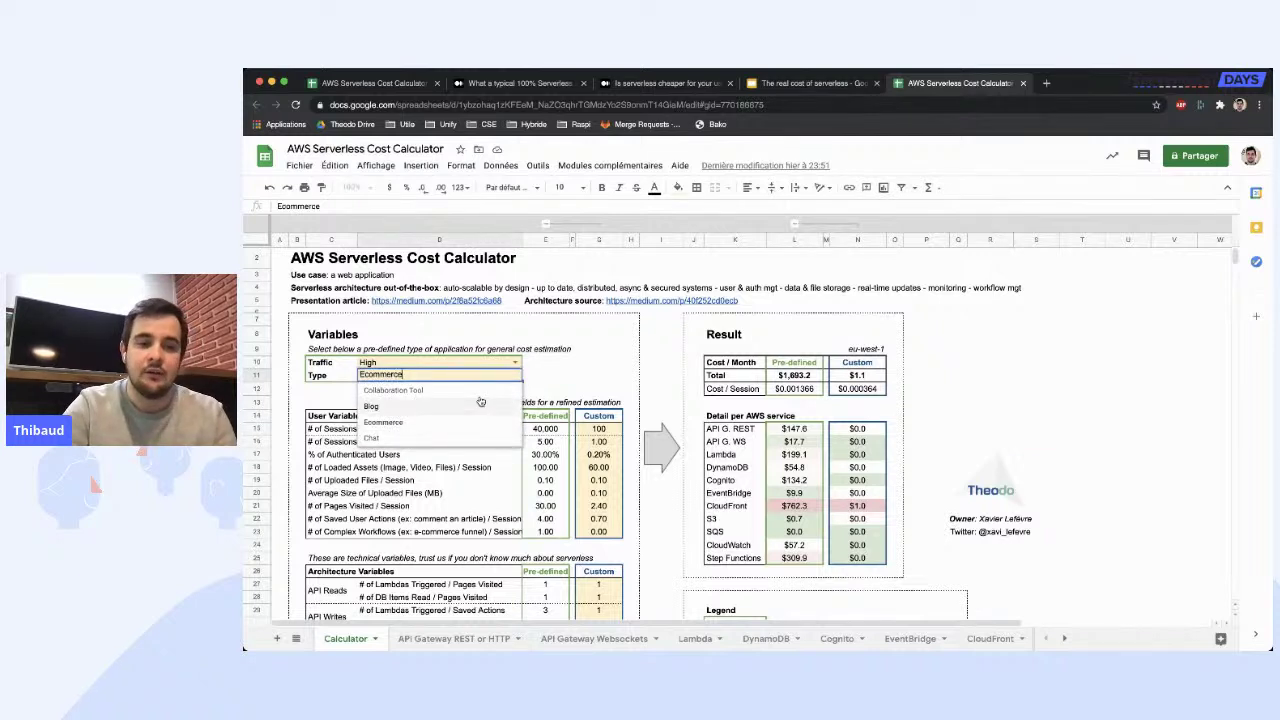
{"action": "left_click", "coordinate": [590, 375]}
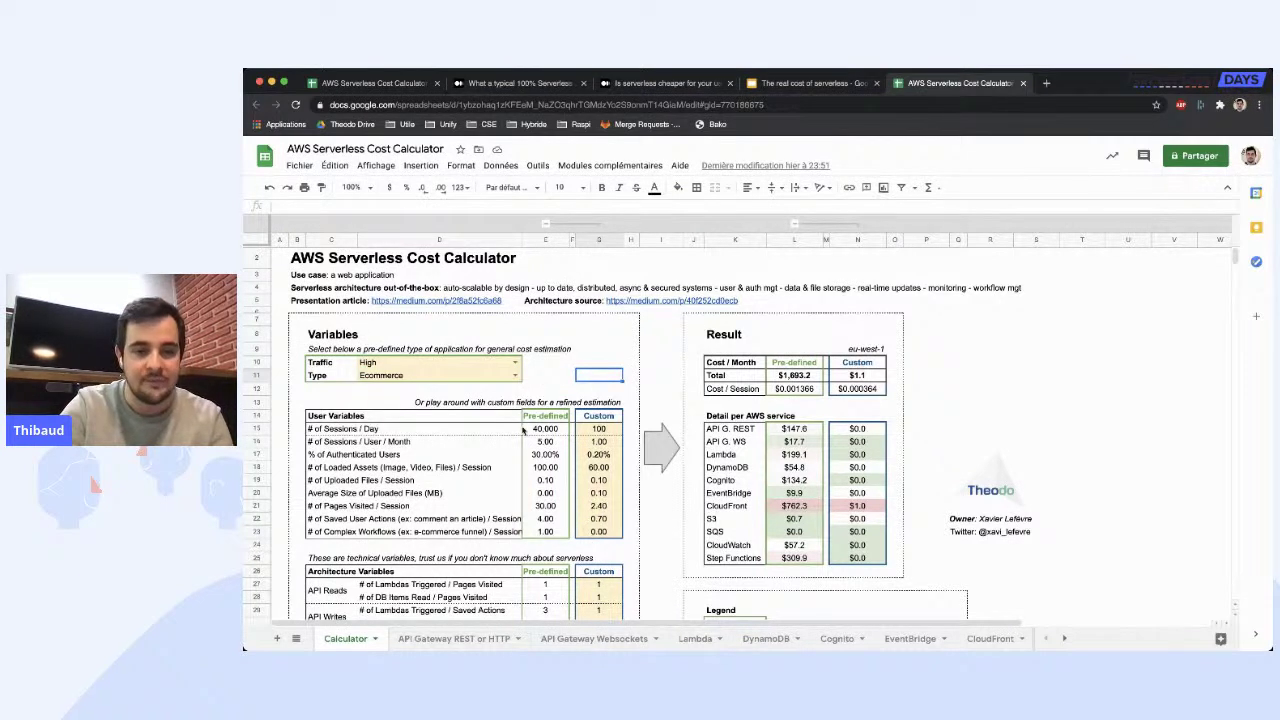
{"action": "scroll", "coordinate": [498, 478], "scroll_direction": "down", "scroll_amount": 3}
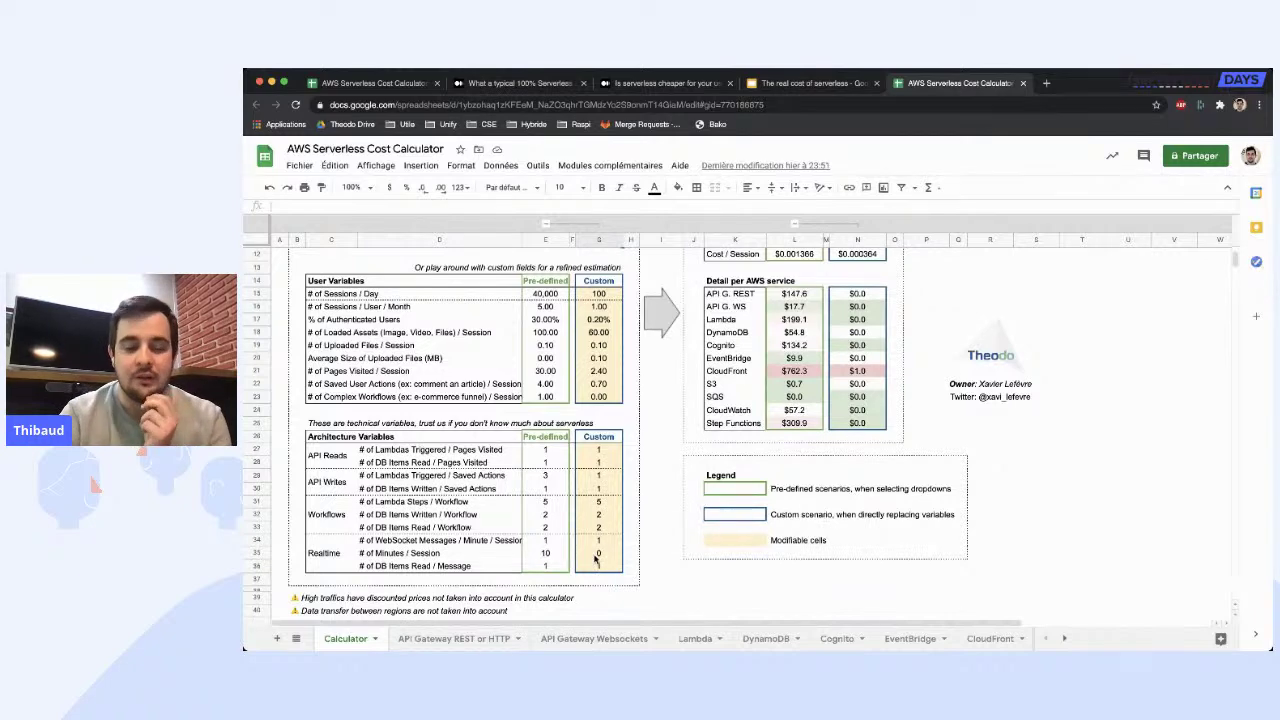
{"action": "scroll", "coordinate": [596, 560], "scroll_direction": "up", "scroll_amount": 4}
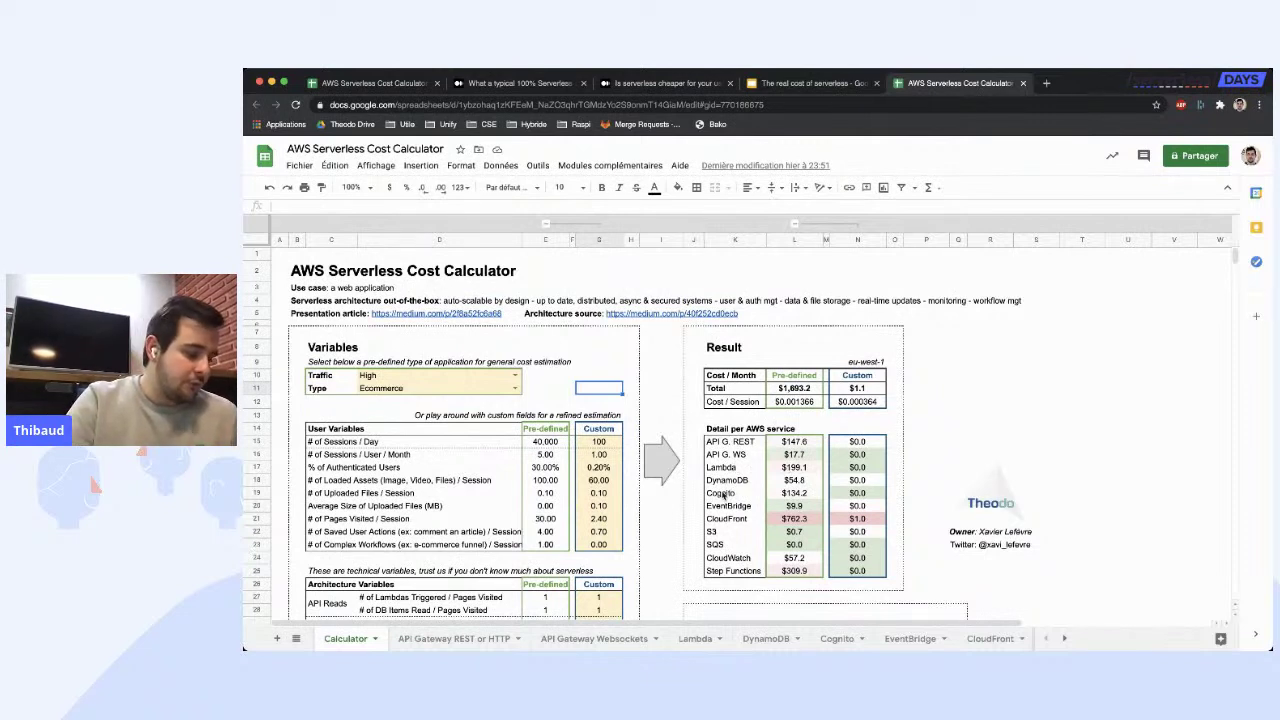
Step: View the API Gateway REST or HTTP sheet and check the default REST or HTTP options without changing the choice
{"action": "left_click", "coordinate": [467, 641]}
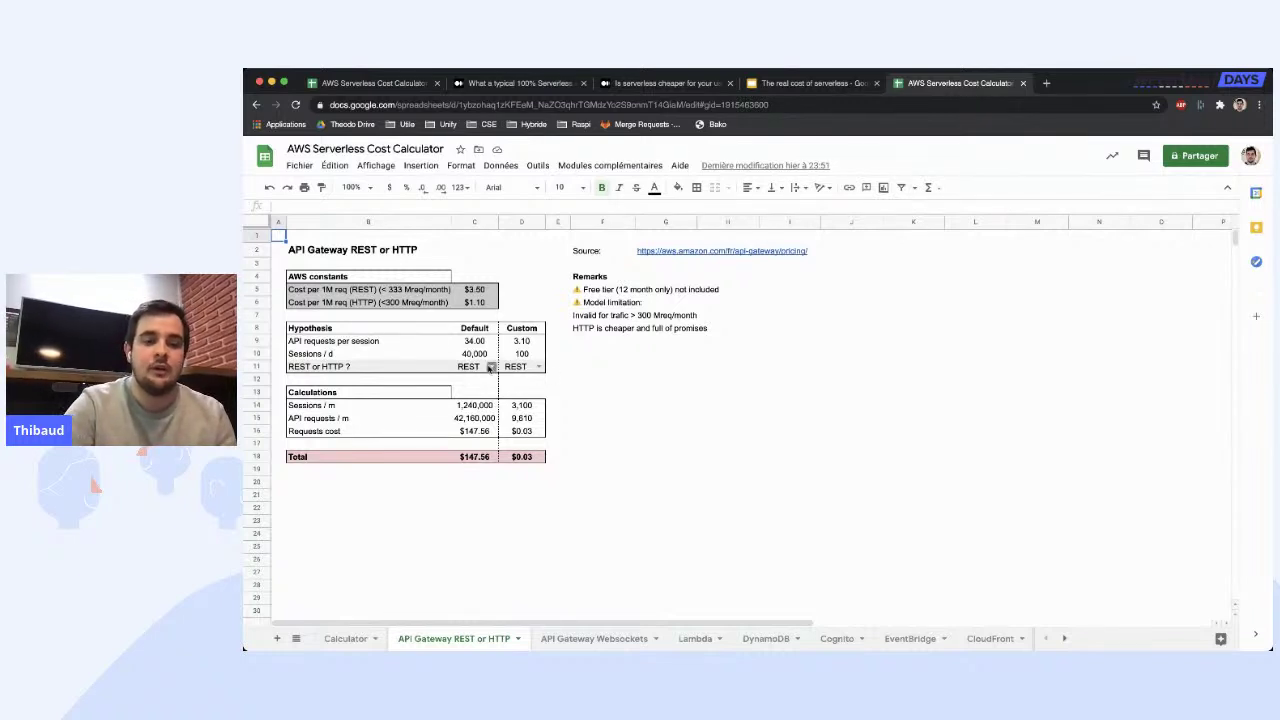
{"action": "left_click", "coordinate": [490, 367]}
{"action": "left_click", "coordinate": [604, 381]}
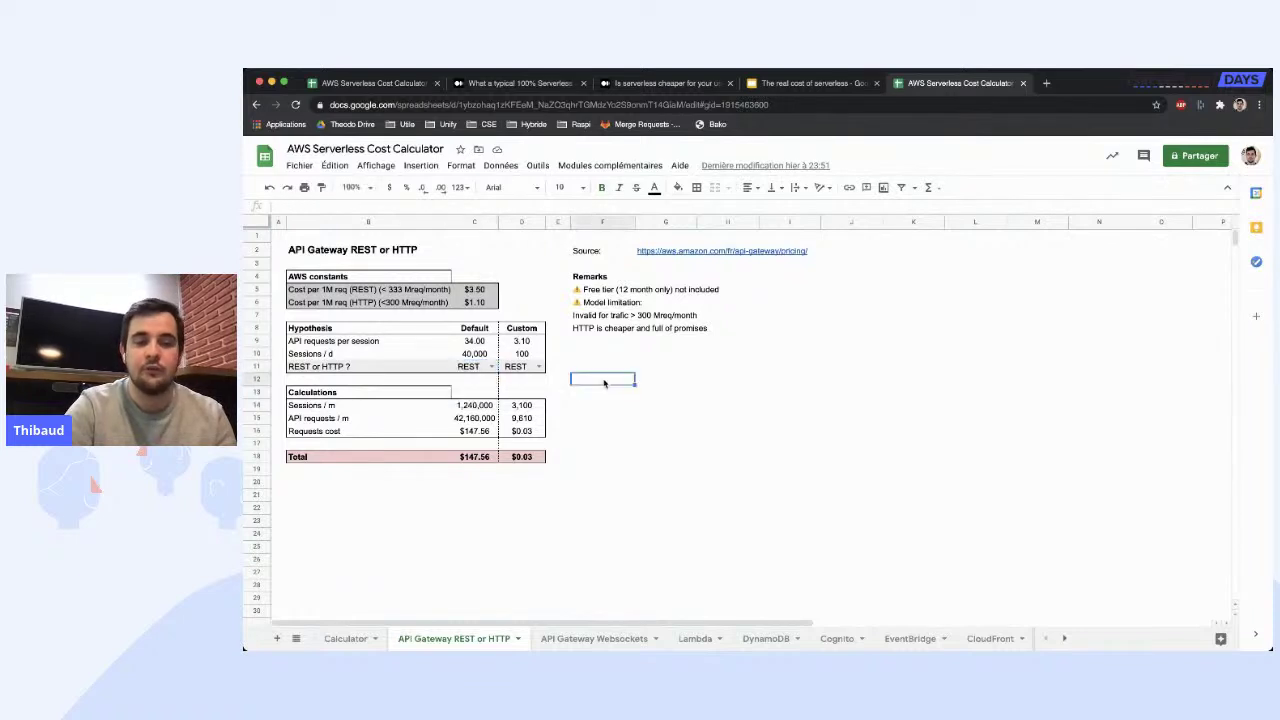
{"action": "left_click", "coordinate": [609, 369]}
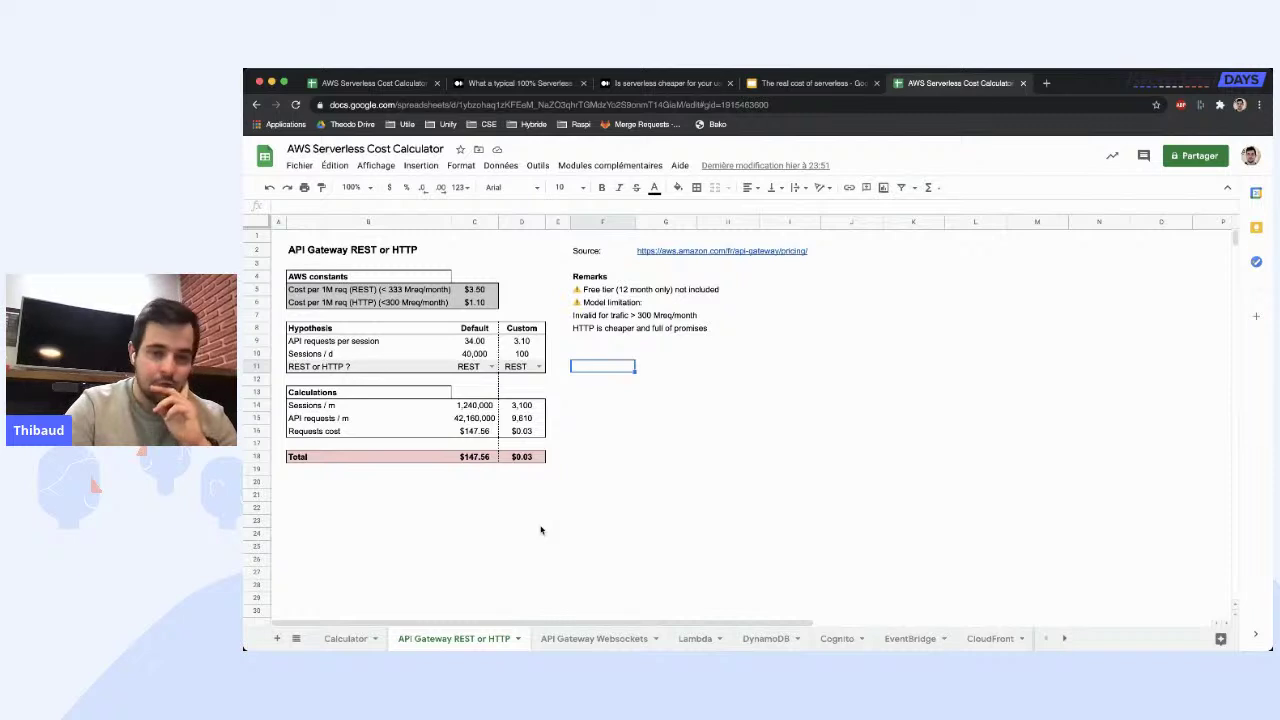
Step: Review the remarks on free tier and model limitations on the API Gateway REST or HTTP sheet, highlighting their cells
{"action": "left_click", "coordinate": [699, 640]}
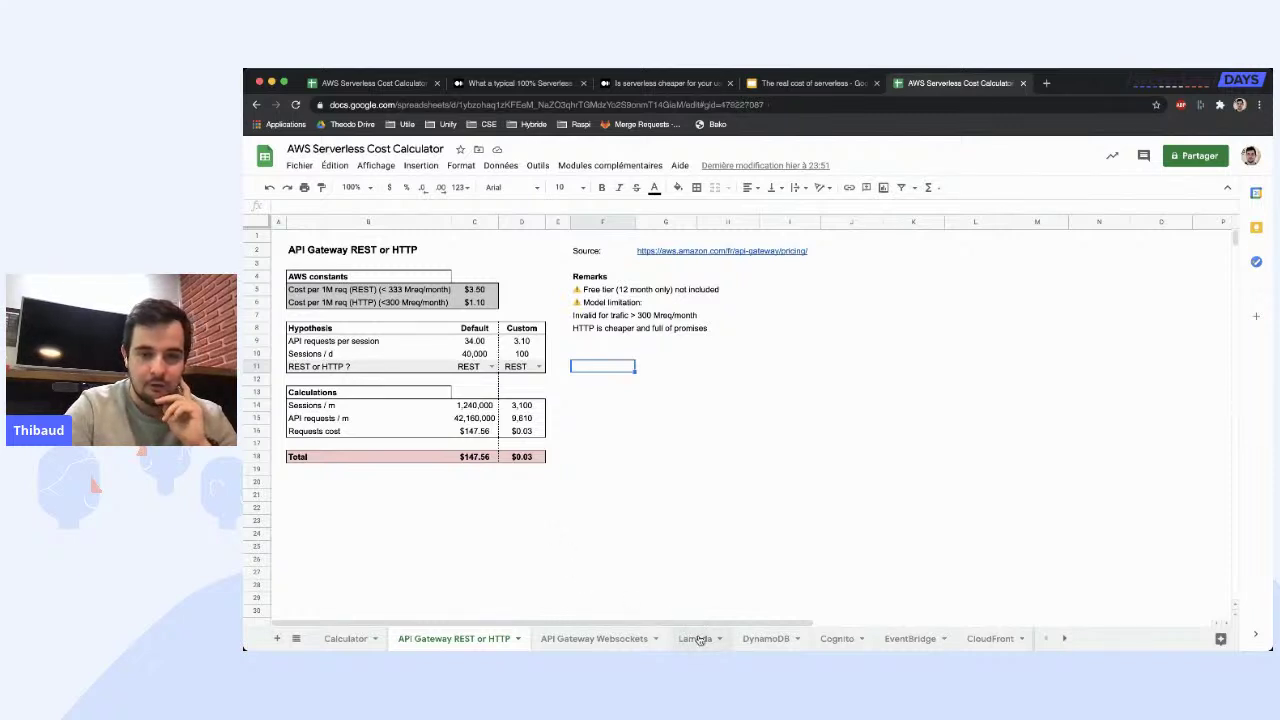
{"action": "left_click", "coordinate": [468, 639]}
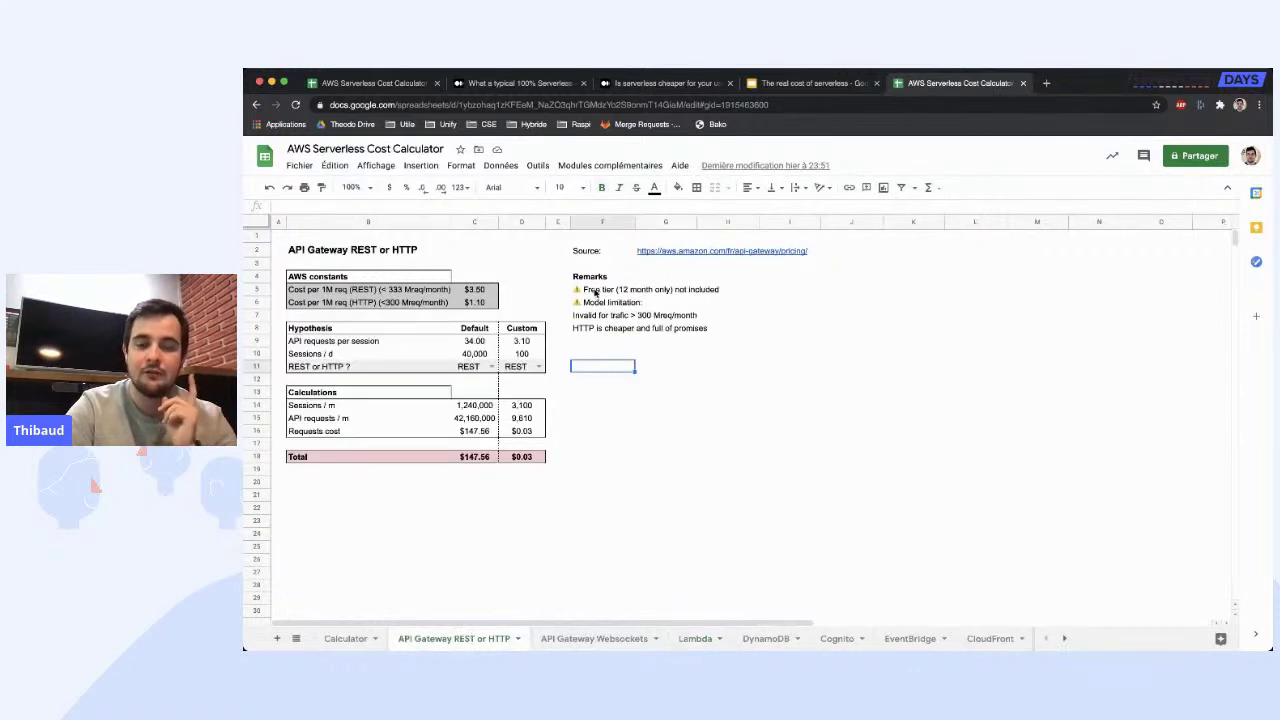
{"action": "left_click_drag", "start_coordinate": [593, 291], "coordinate": [758, 343]}
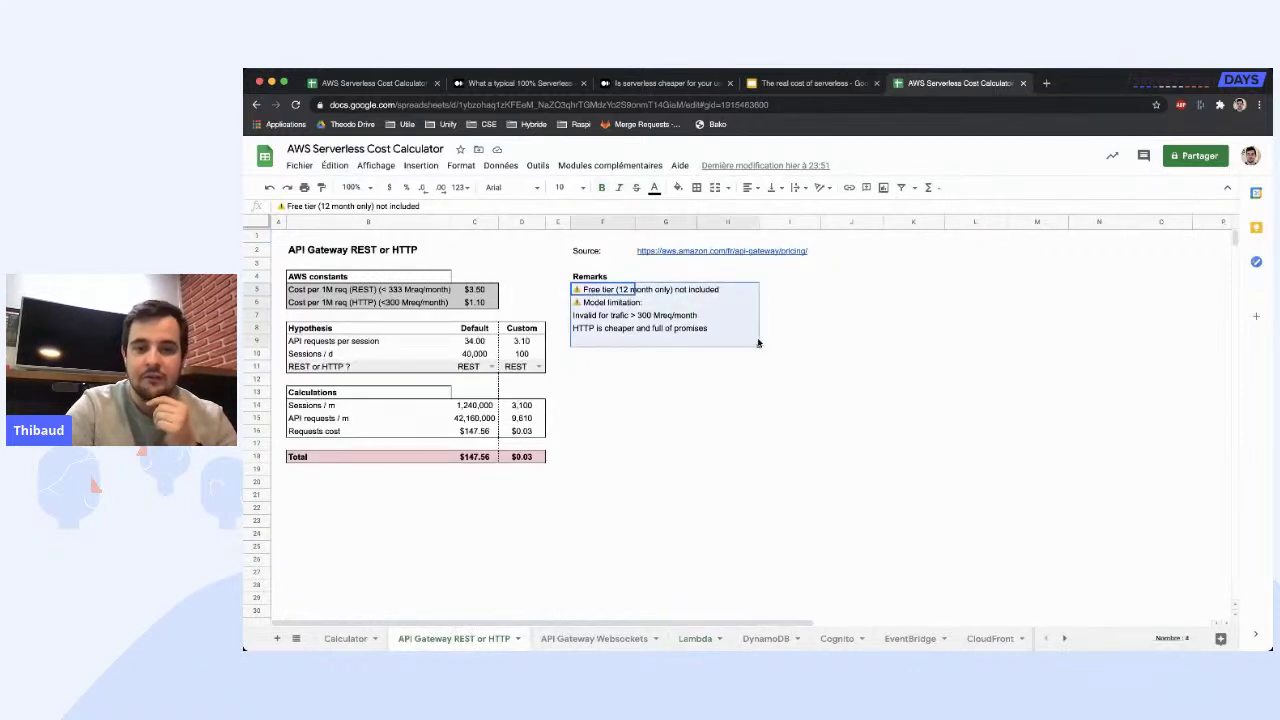
{"action": "left_click", "coordinate": [817, 366]}
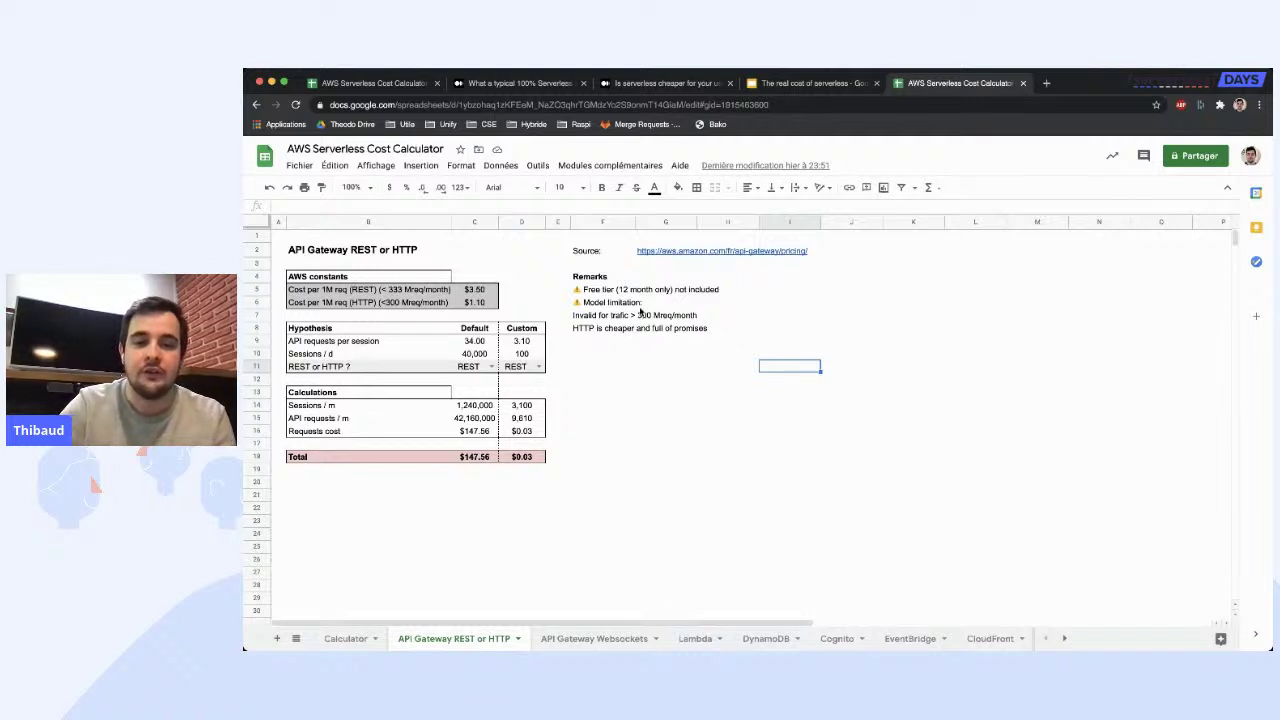
Step: View the Lambda sheet and inspect the default sessions per day hypothesis on the Step Functions sheet
{"action": "left_click", "coordinate": [696, 639]}
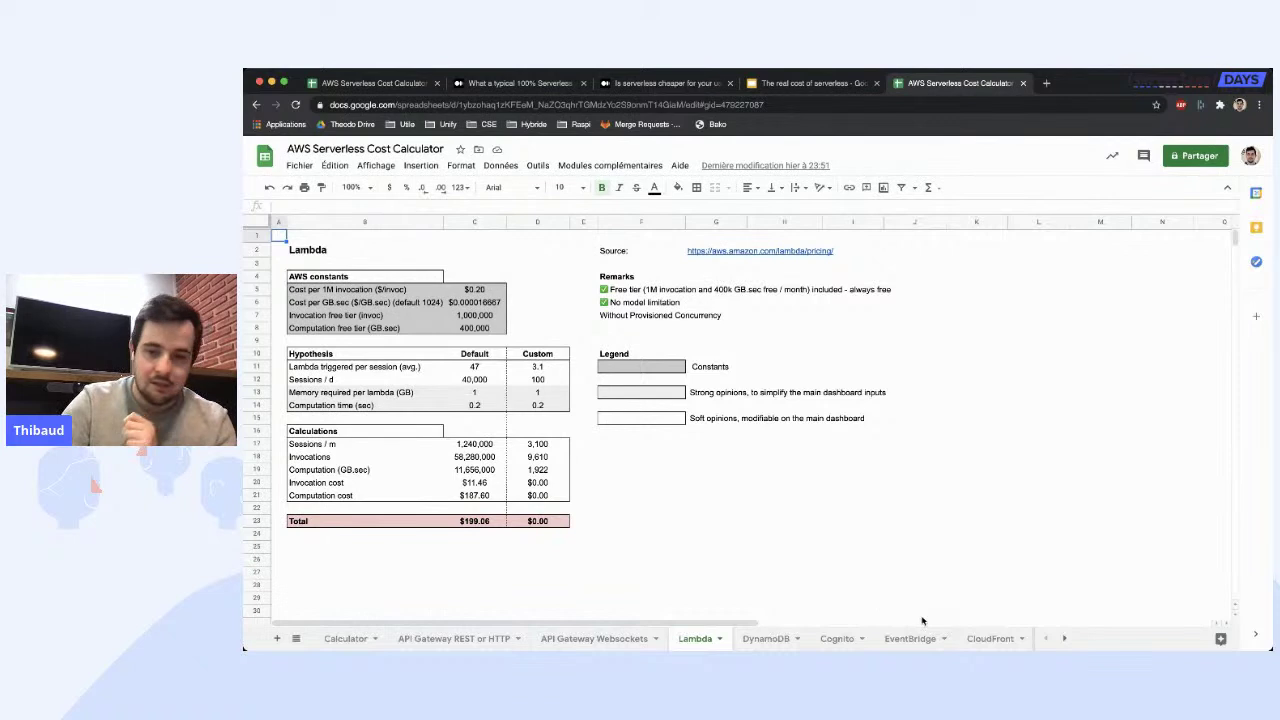
{"action": "left_click", "coordinate": [1064, 638]}
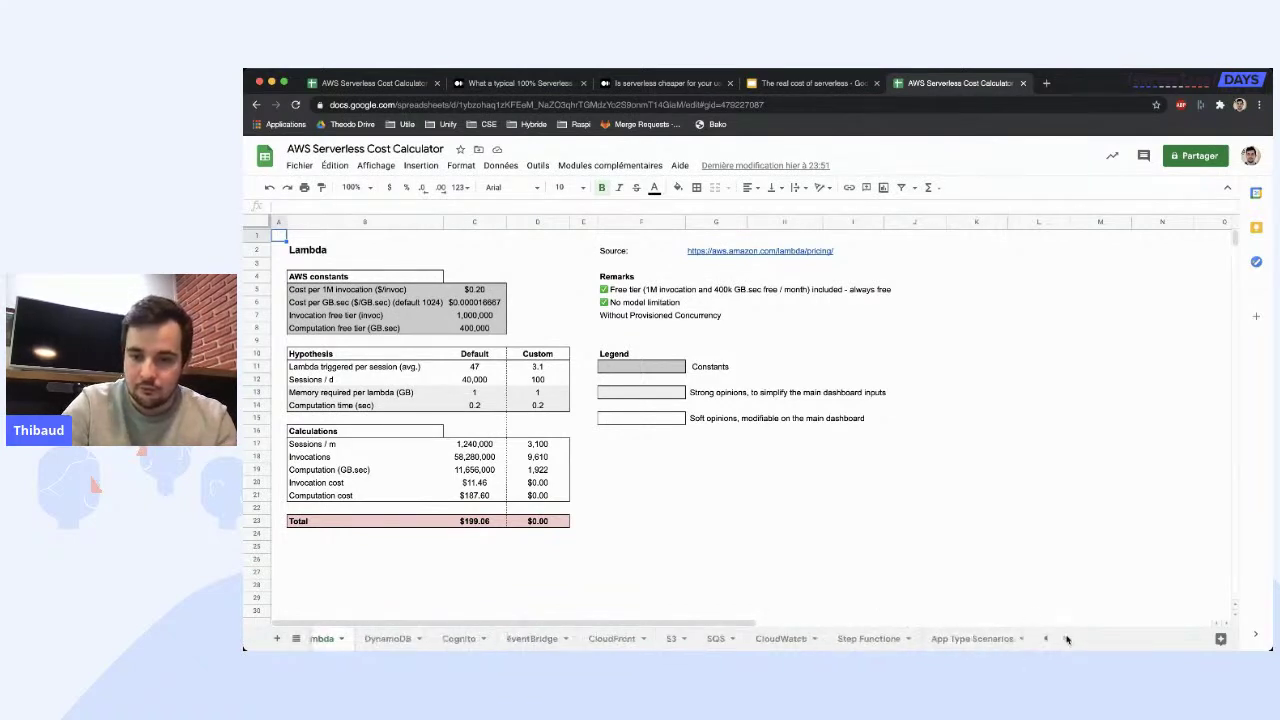
{"action": "left_click", "coordinate": [847, 641]}
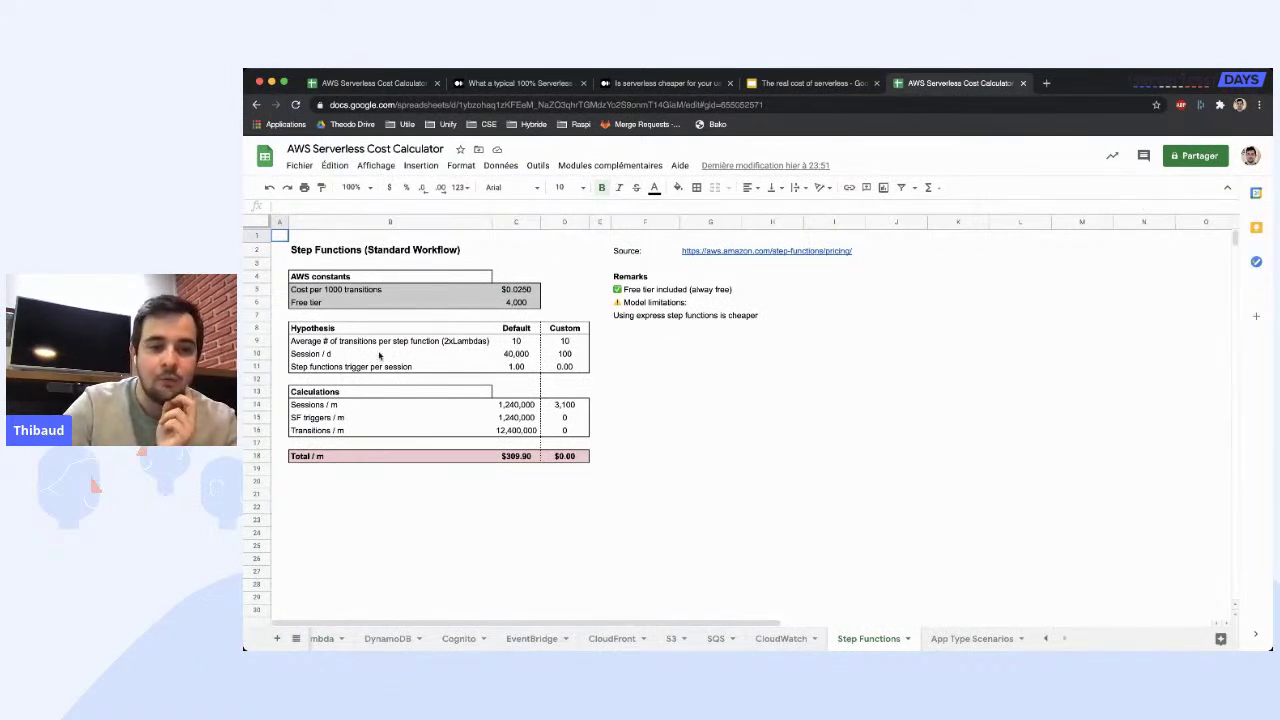
{"action": "left_click", "coordinate": [514, 355]}
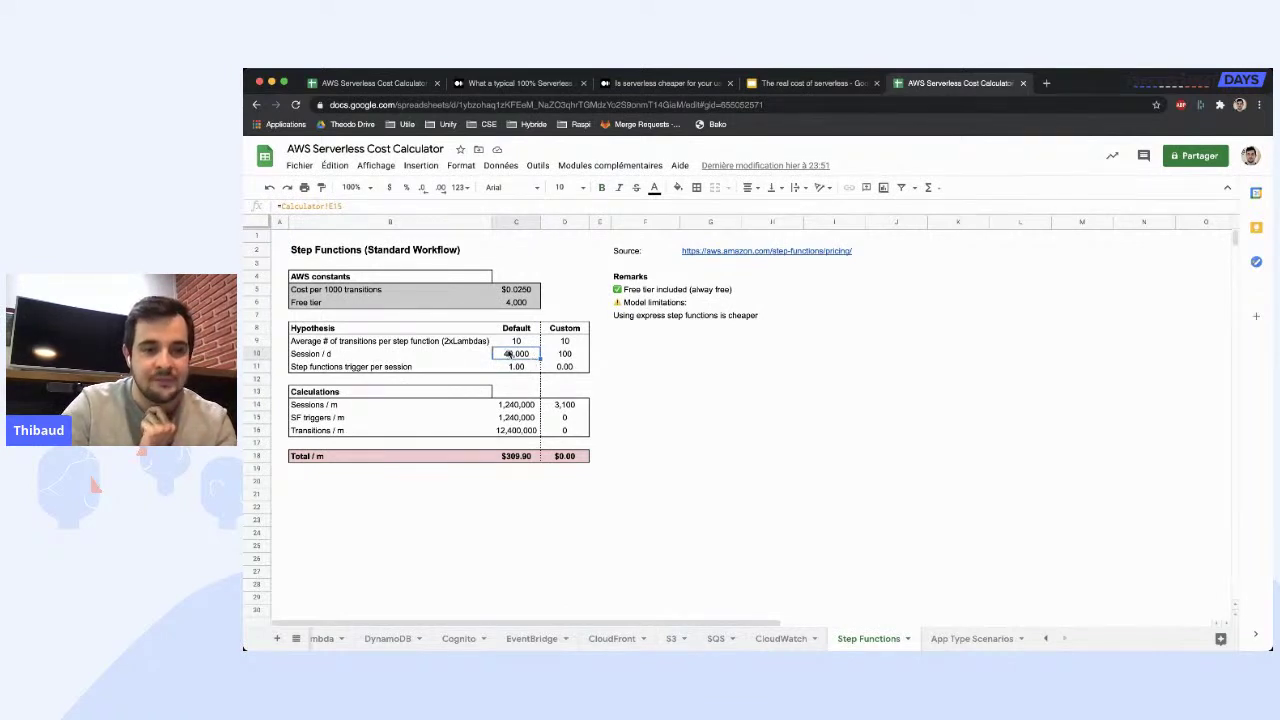
{"action": "left_click", "coordinate": [315, 342]}
{"action": "left_click", "coordinate": [710, 338]}
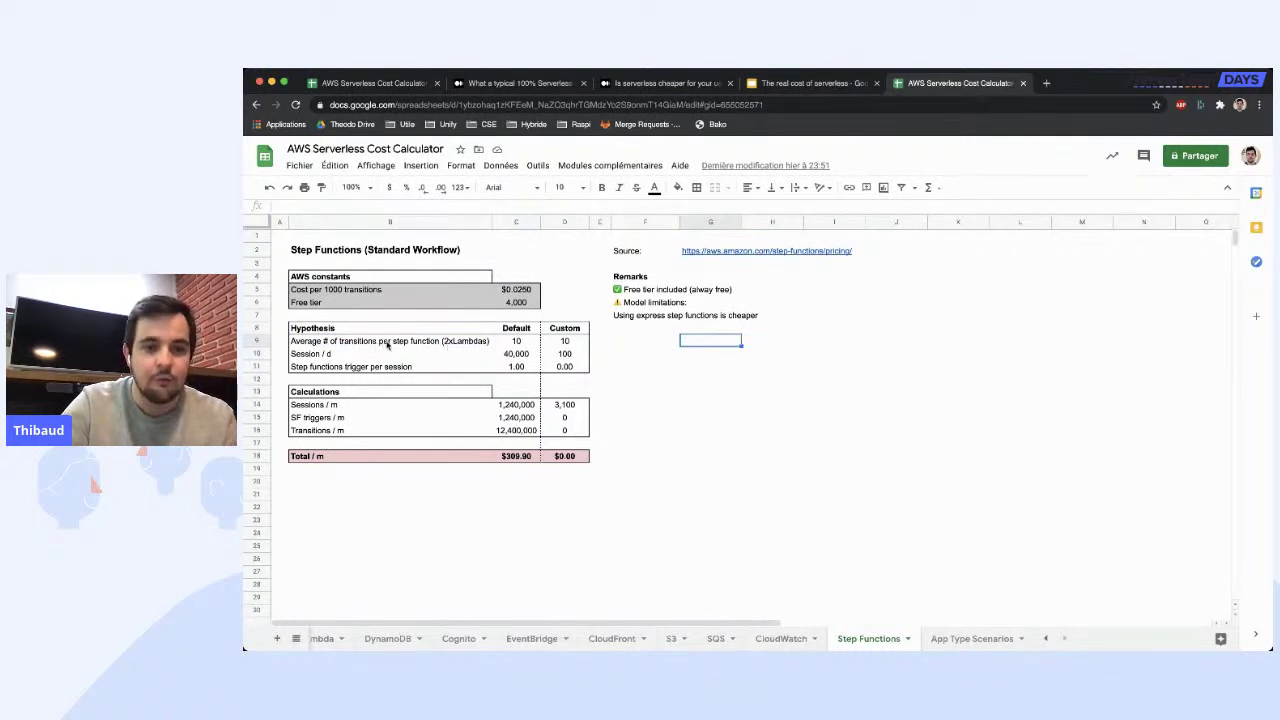
Step: Inspect the formula behind the default average number of transitions per step function
{"action": "left_click", "coordinate": [466, 345]}
{"action": "left_click", "coordinate": [620, 345]}
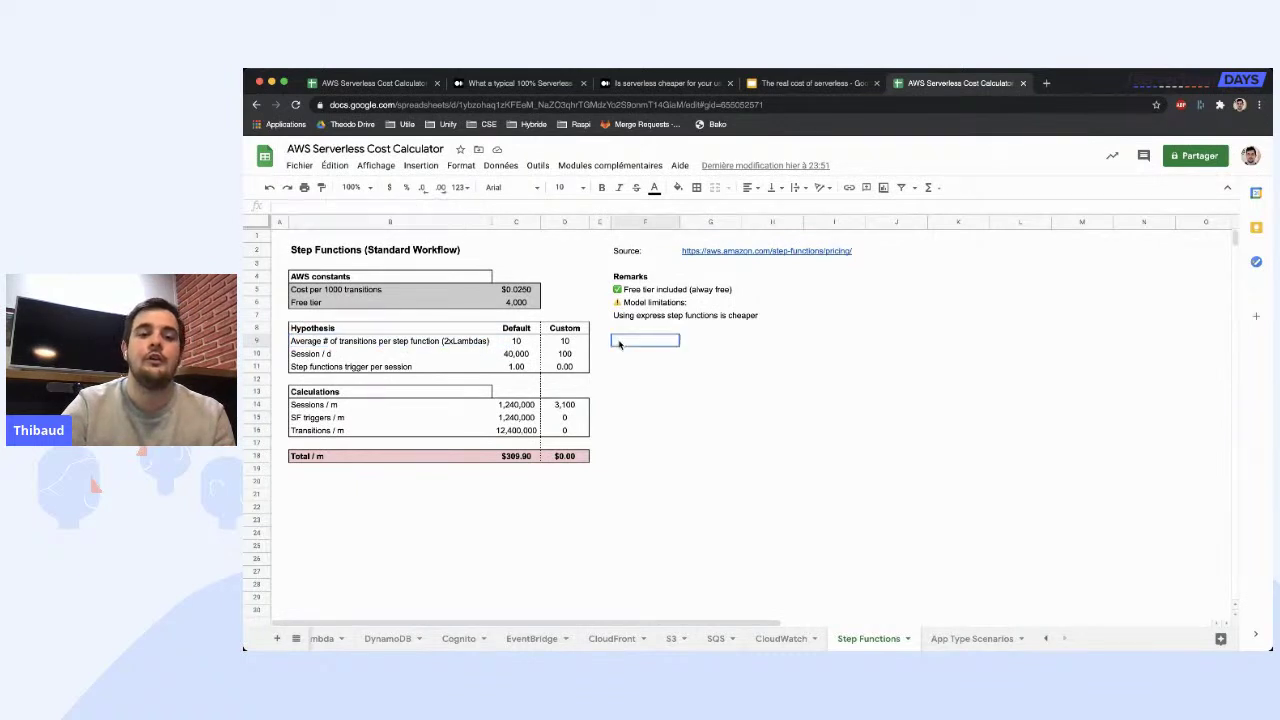
{"action": "left_click", "coordinate": [517, 344]}
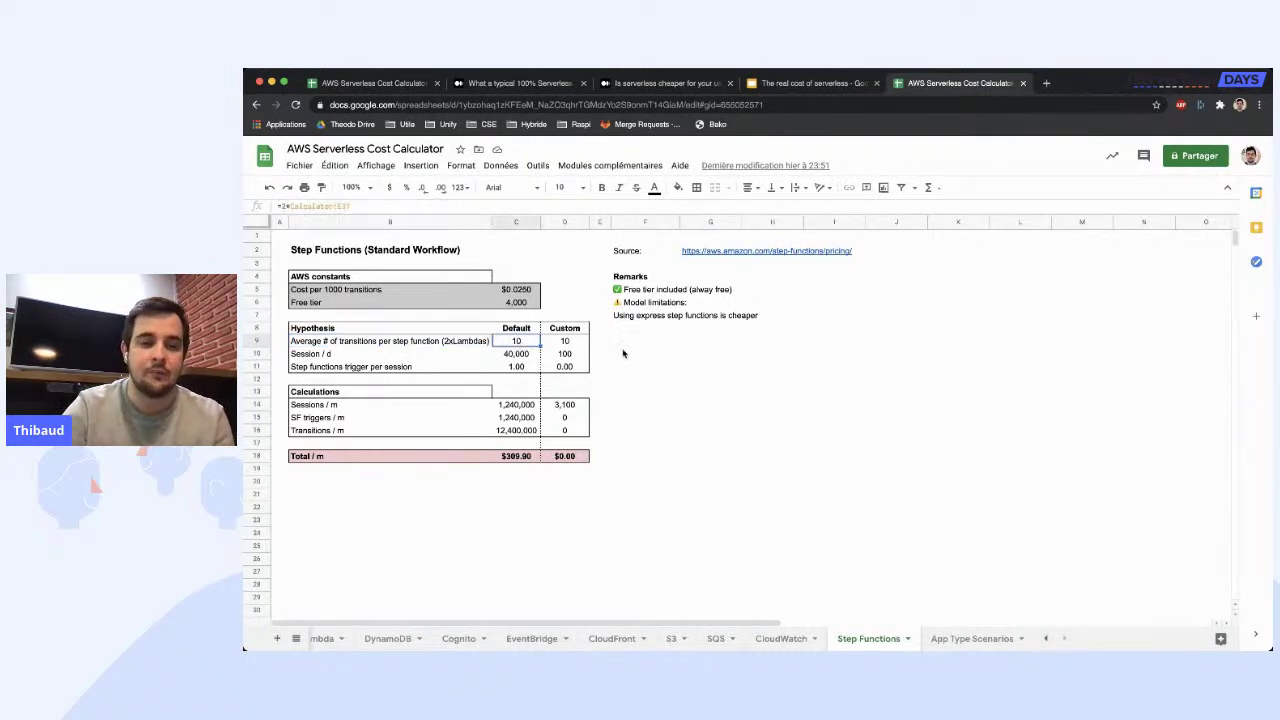
{"action": "left_click", "coordinate": [612, 344]}
{"action": "left_click", "coordinate": [518, 343]}
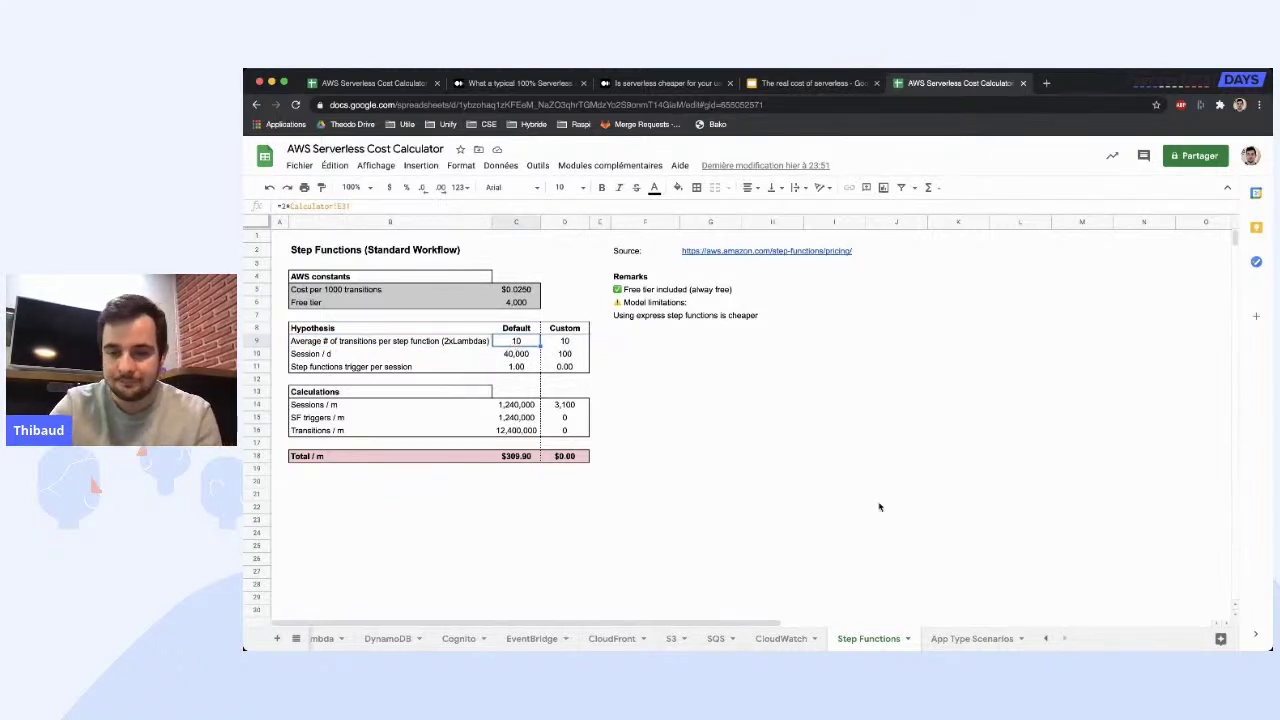
Step: Review the traffic levels and application types on the App Type Scenarios sheet and return to the Calculator sheet
{"action": "left_click", "coordinate": [975, 638]}
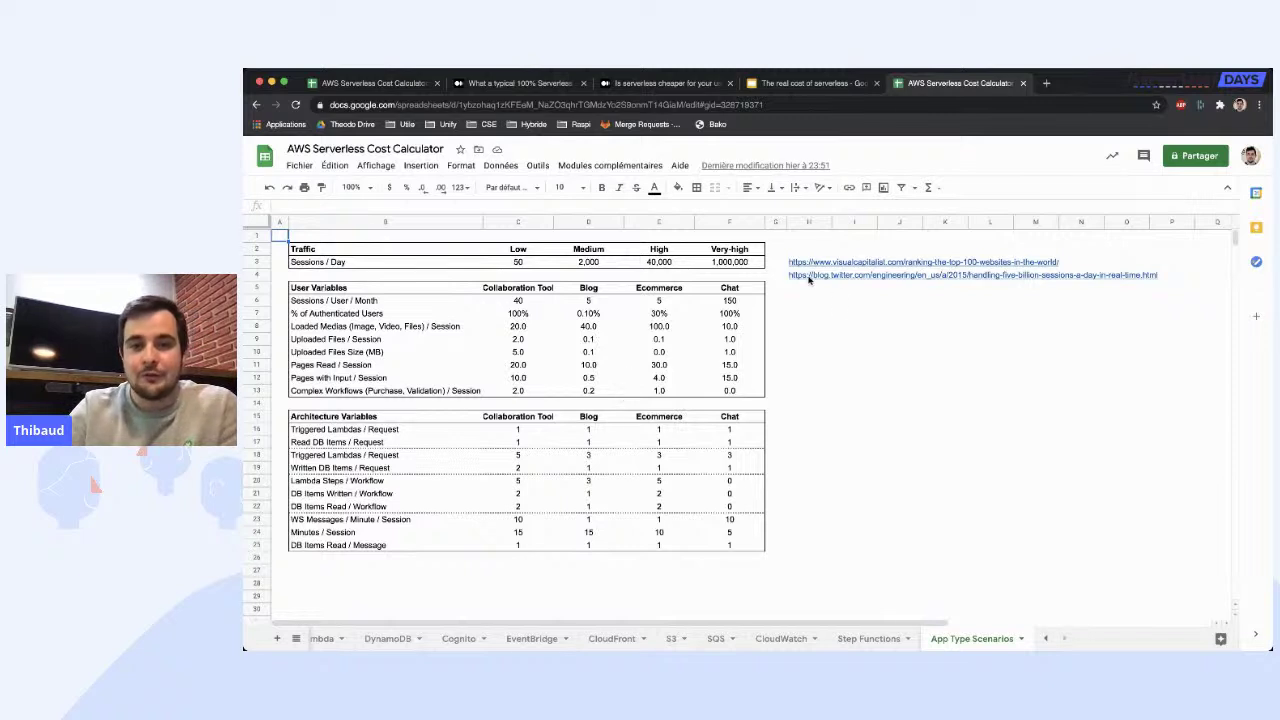
{"action": "scroll", "coordinate": [362, 638], "scroll_direction": "left", "scroll_amount": 5}
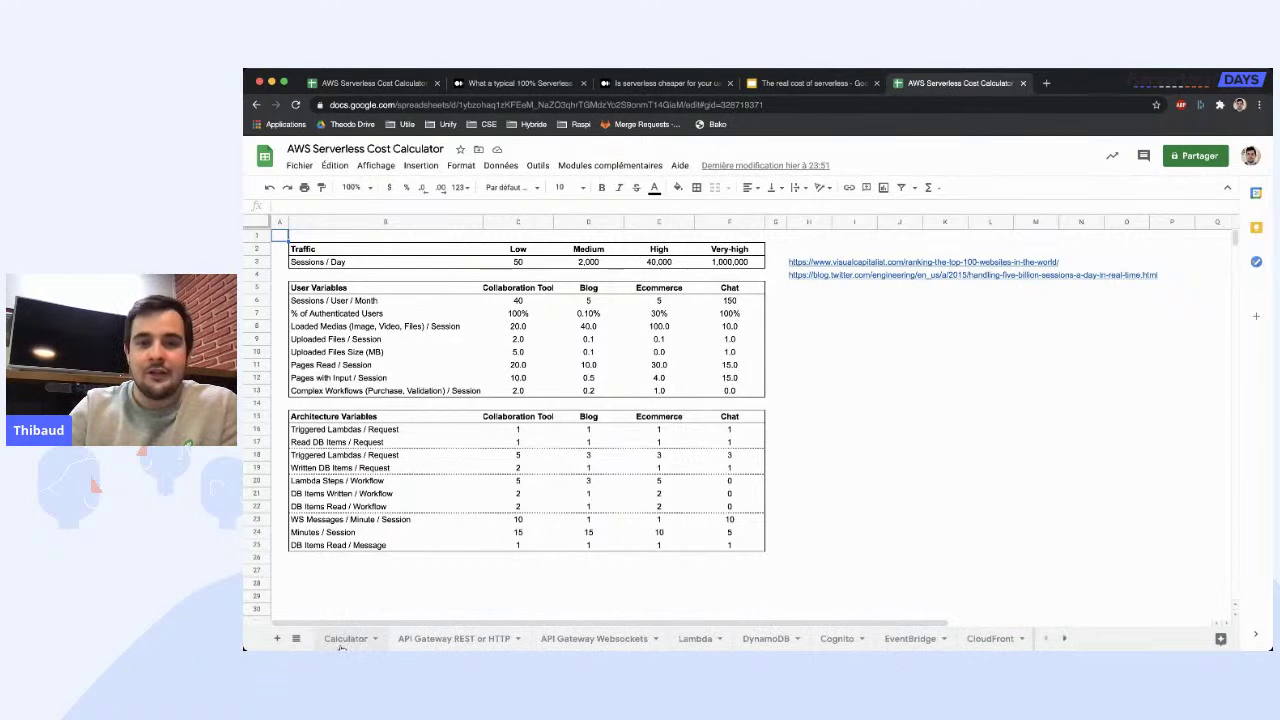
{"action": "left_click", "coordinate": [343, 640]}
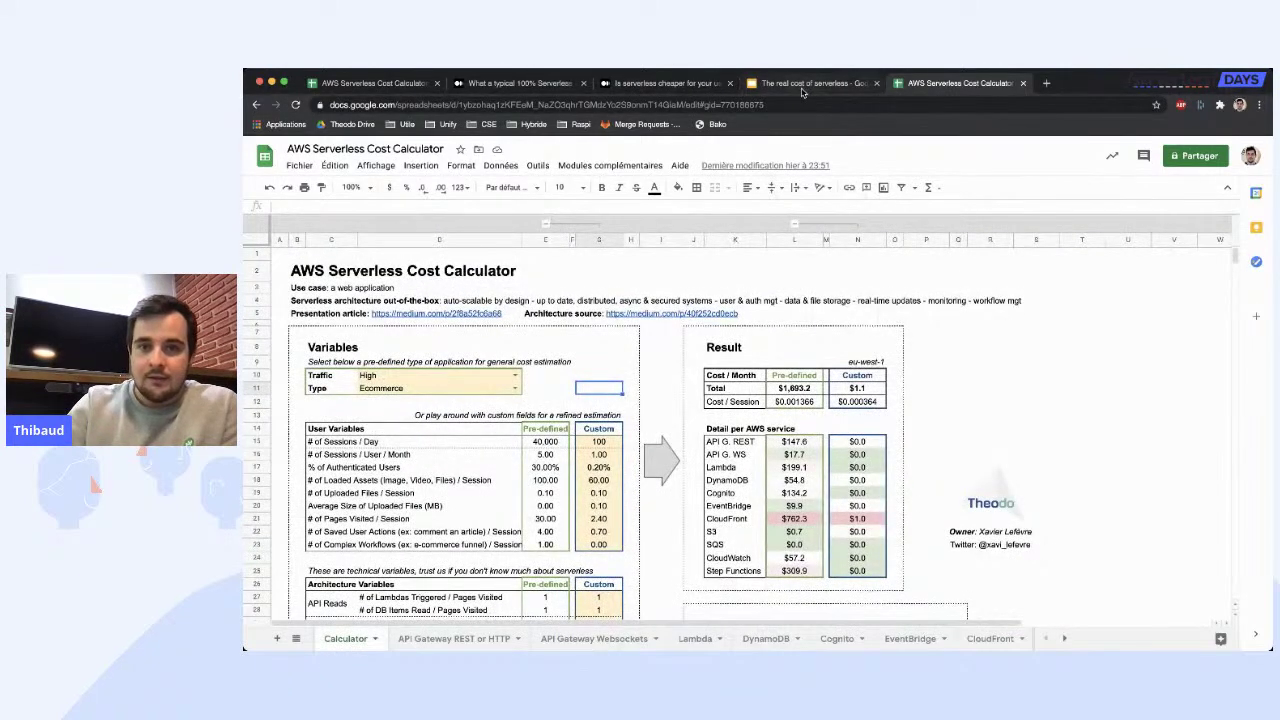
Step: Switch to the presentation on the real cost of serverless and advance to the slide on Alice's infrastructure cost
{"action": "left_click", "coordinate": [803, 86]}
{"action": "key", "text": "Right"}
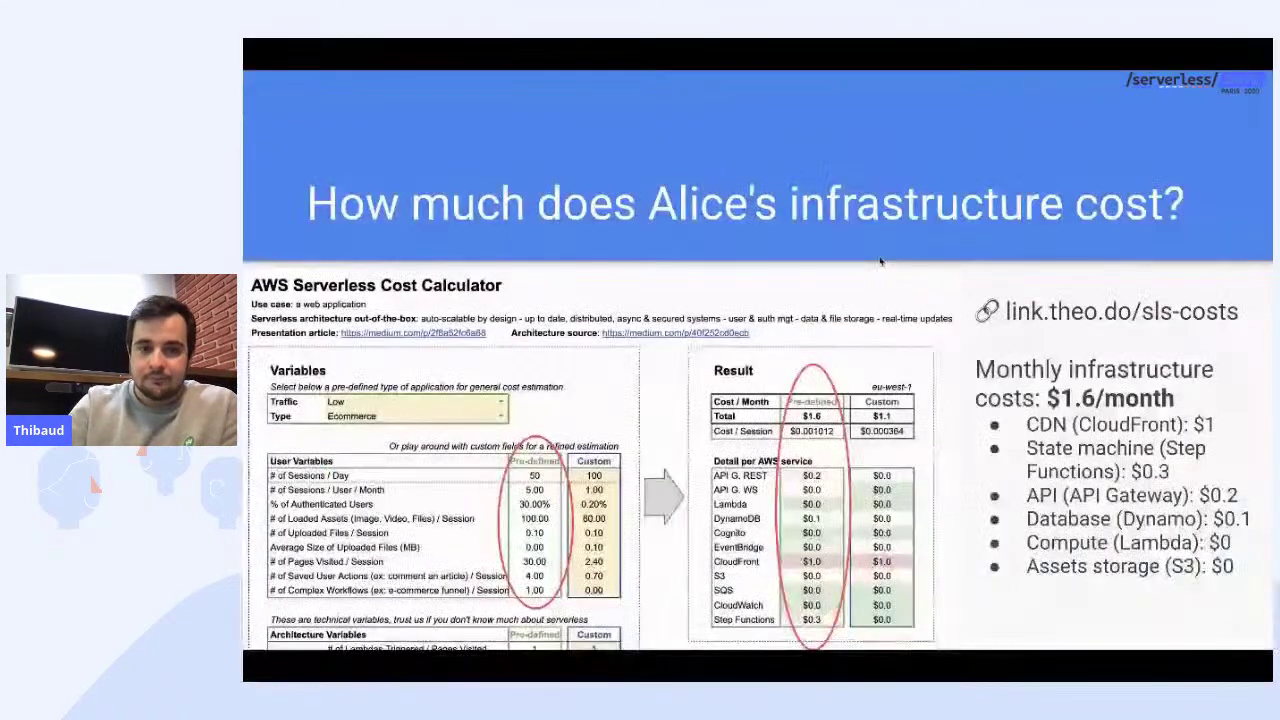